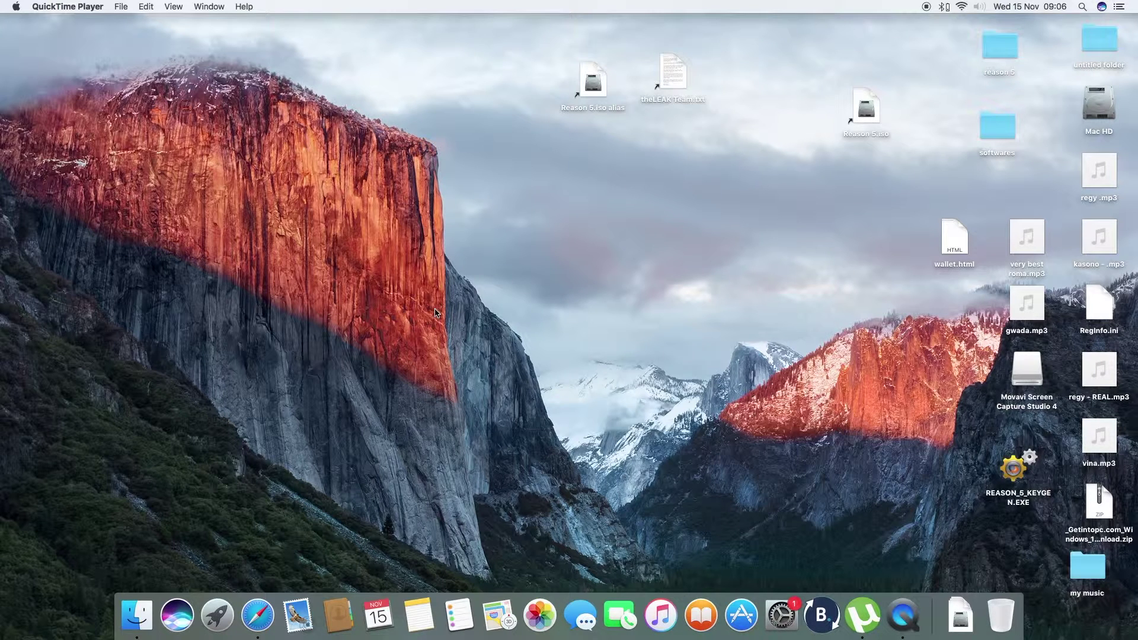
Step: Switch to GarageBand and open the ndakukonda.band project
left_click(217, 616)
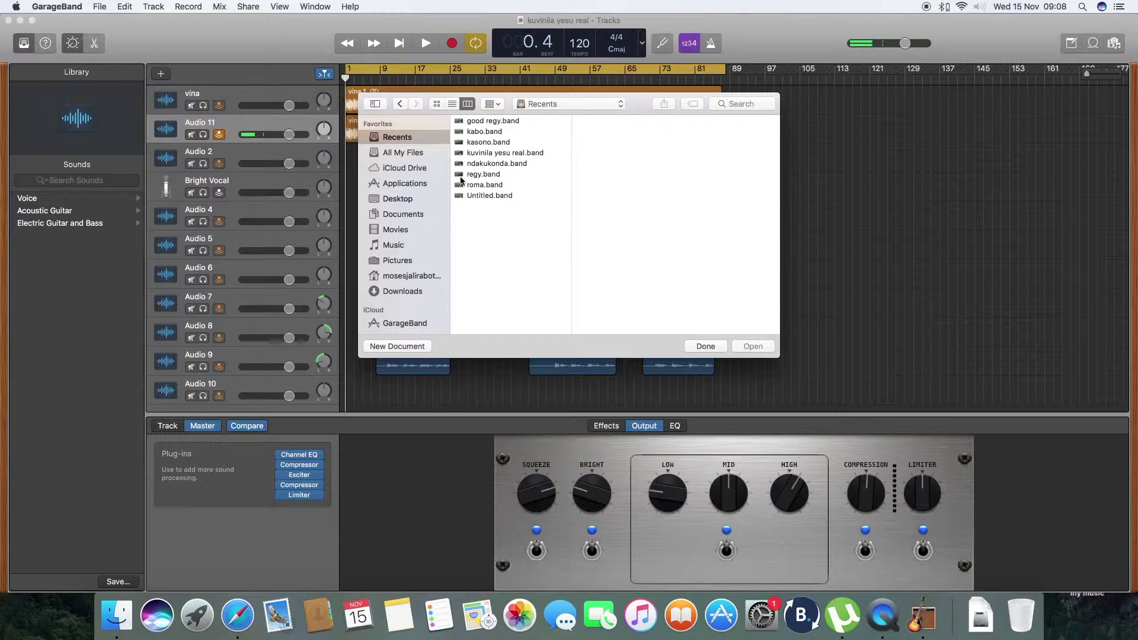
left_click(504, 165)
left_click(754, 344)
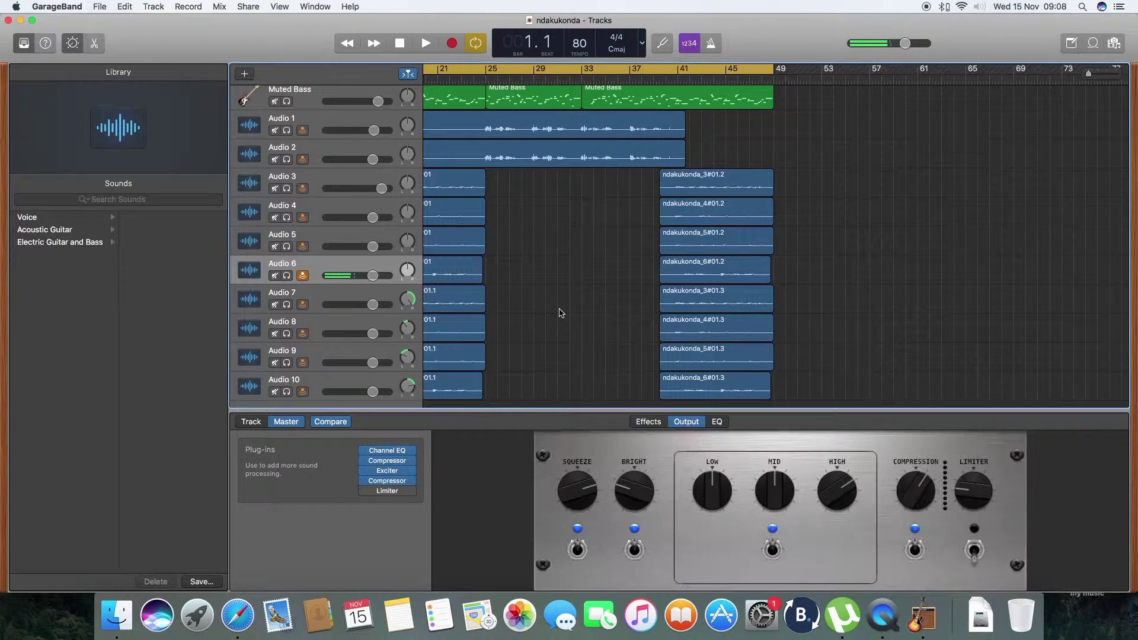
scroll(560, 313, "down", 2)
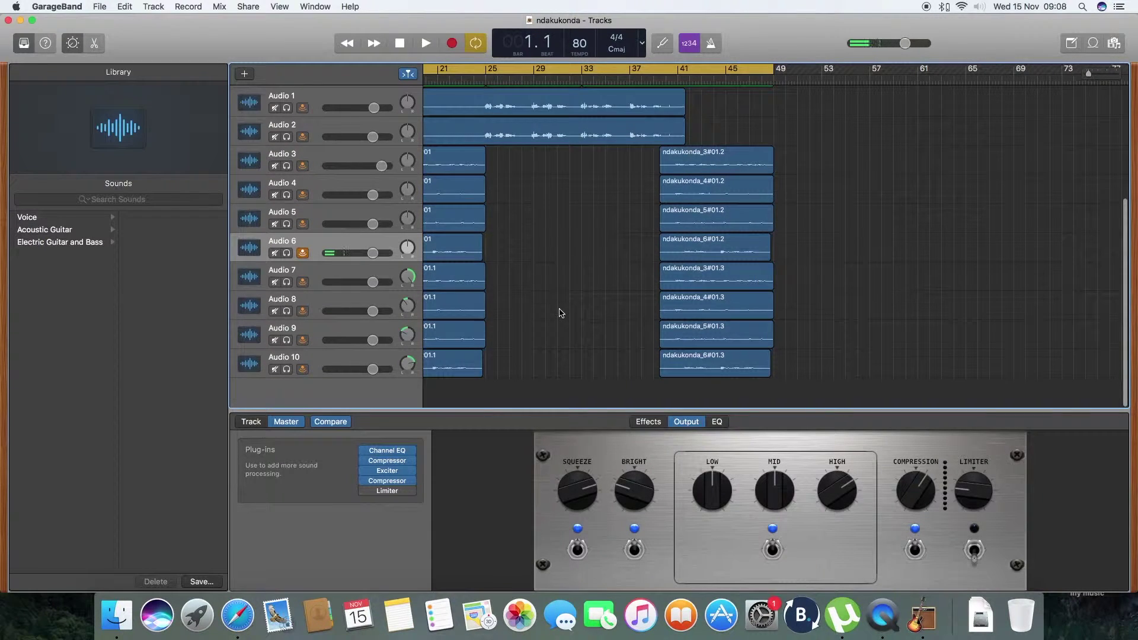
scroll(561, 313, "up", 4)
scroll(560, 313, "down", 4)
scroll(560, 313, "up", 4)
scroll(560, 313, "up", 3)
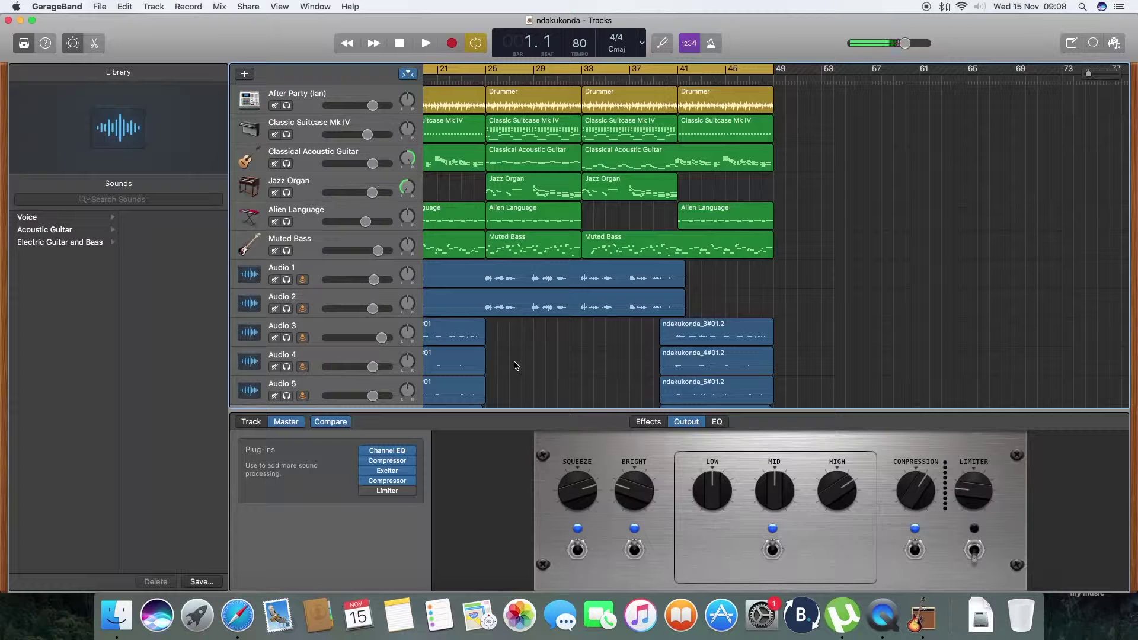
Step: Check the list of sound input devices in System Preferences and return to the GarageBand project
left_click(766, 620)
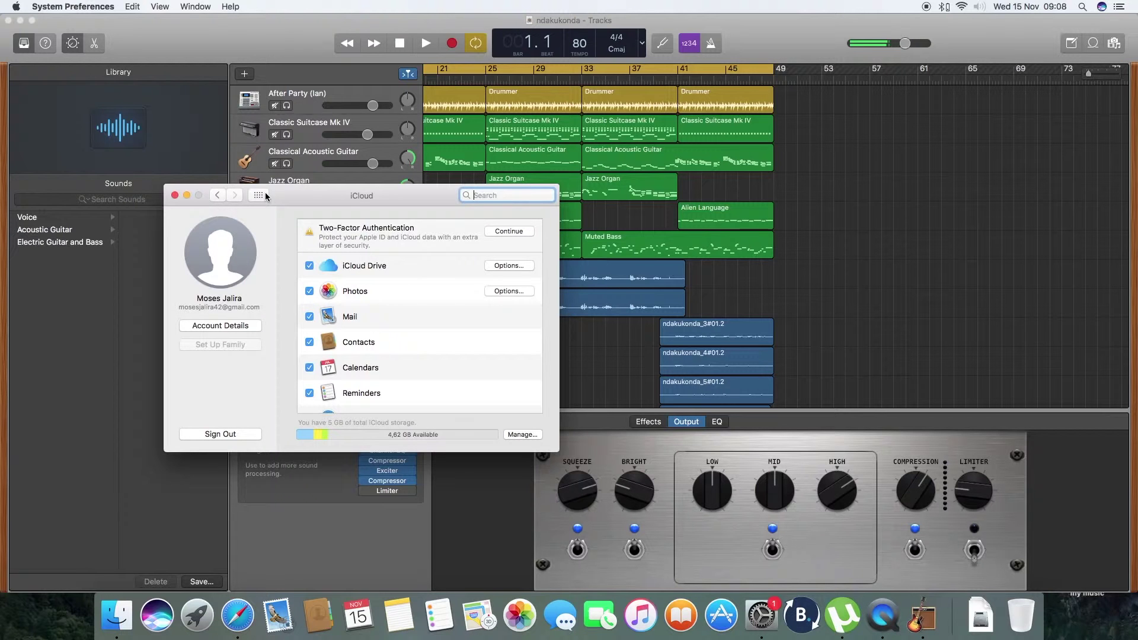
left_click(265, 195)
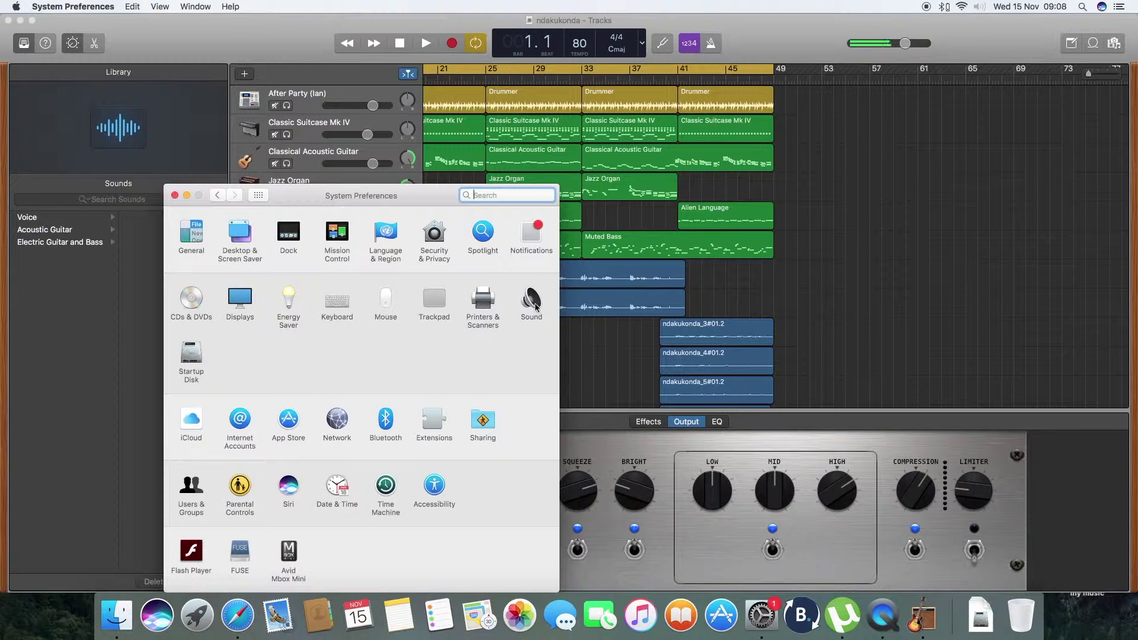
left_click(532, 301)
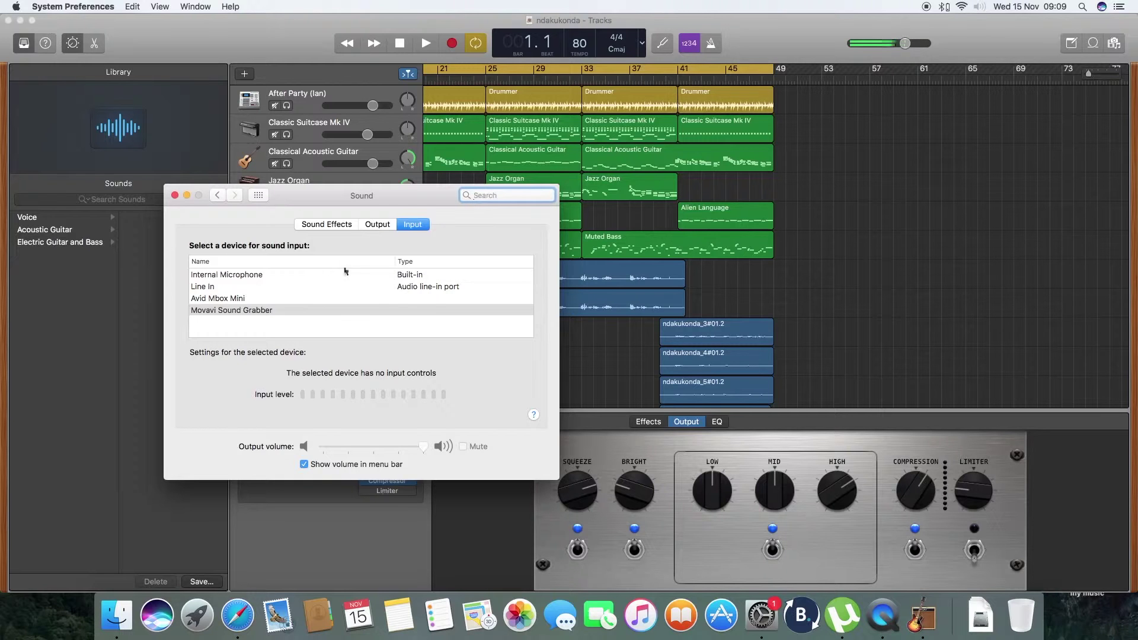
left_click(174, 196)
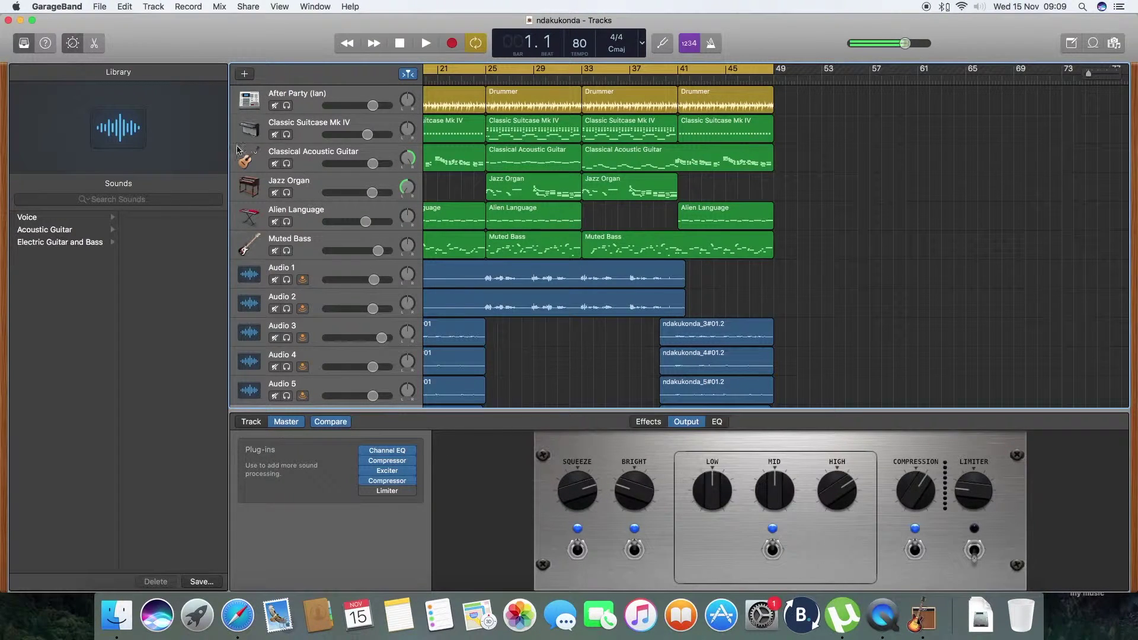
Step: Add a new Drummer track to the project
left_click(350, 99)
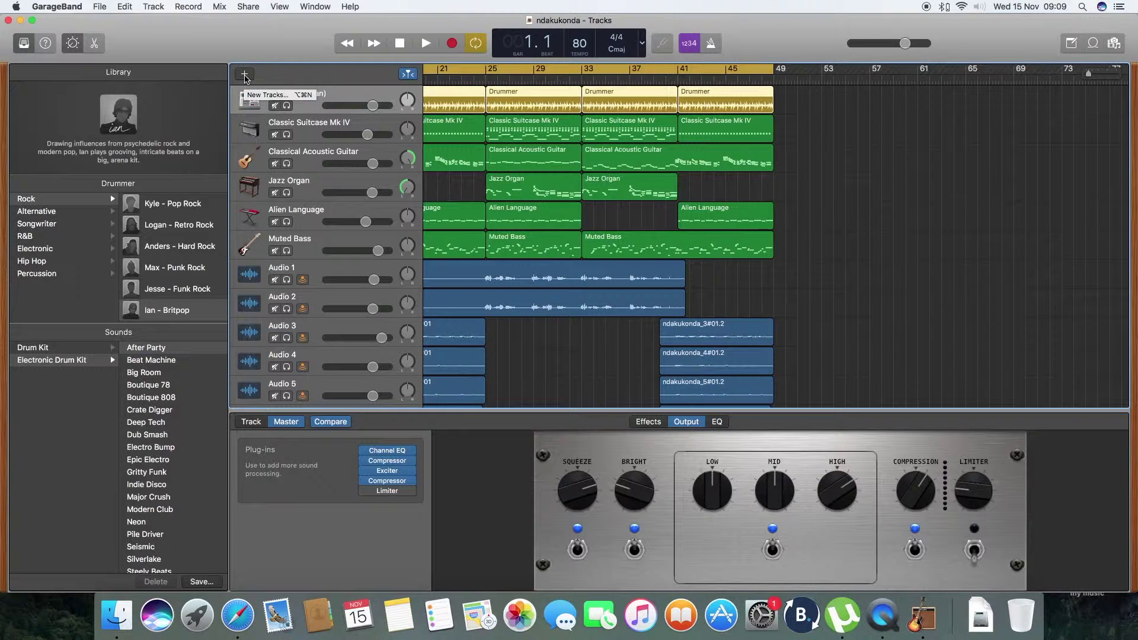
left_click(244, 76)
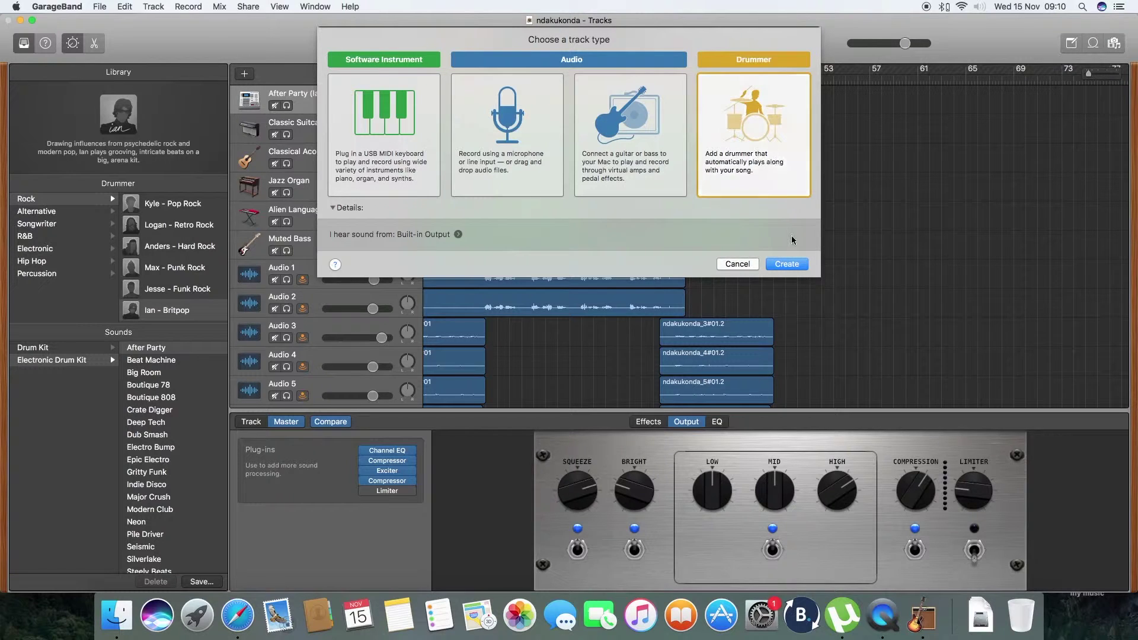
left_click(789, 268)
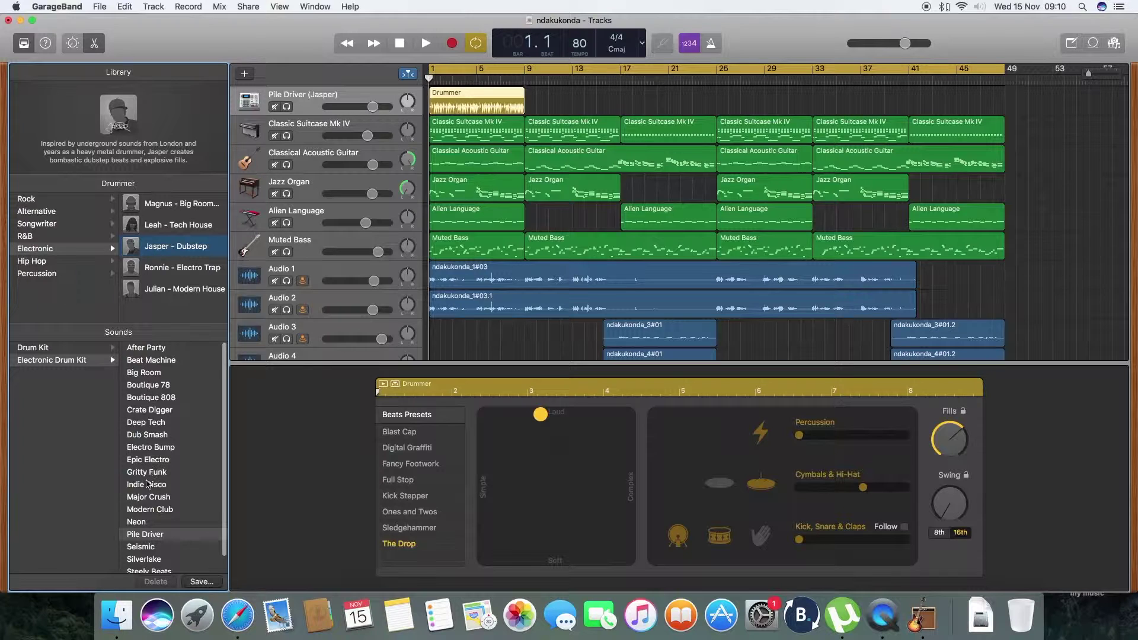
Step: Delete the Pile Driver (Jasper) drummer track together with its region
right_click(348, 100)
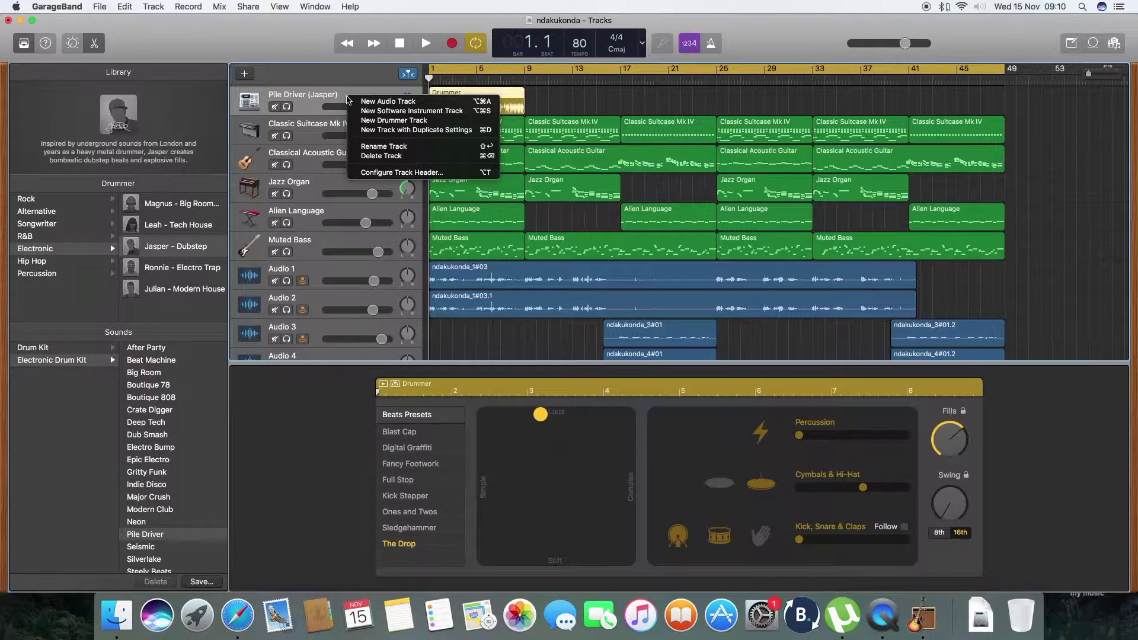
left_click(378, 158)
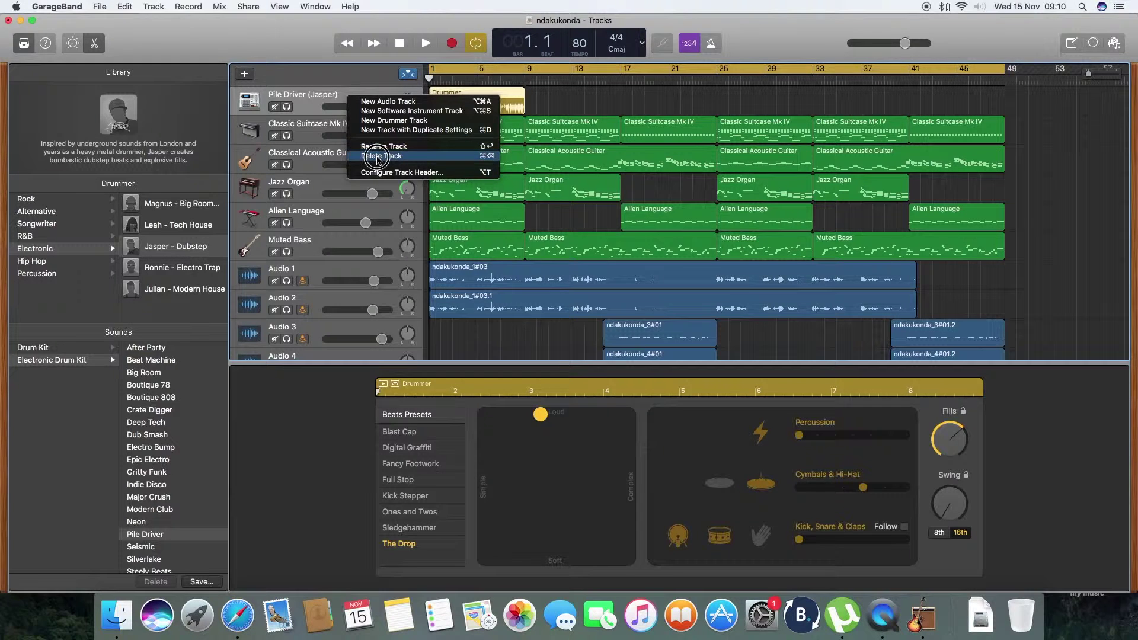
left_click(645, 210)
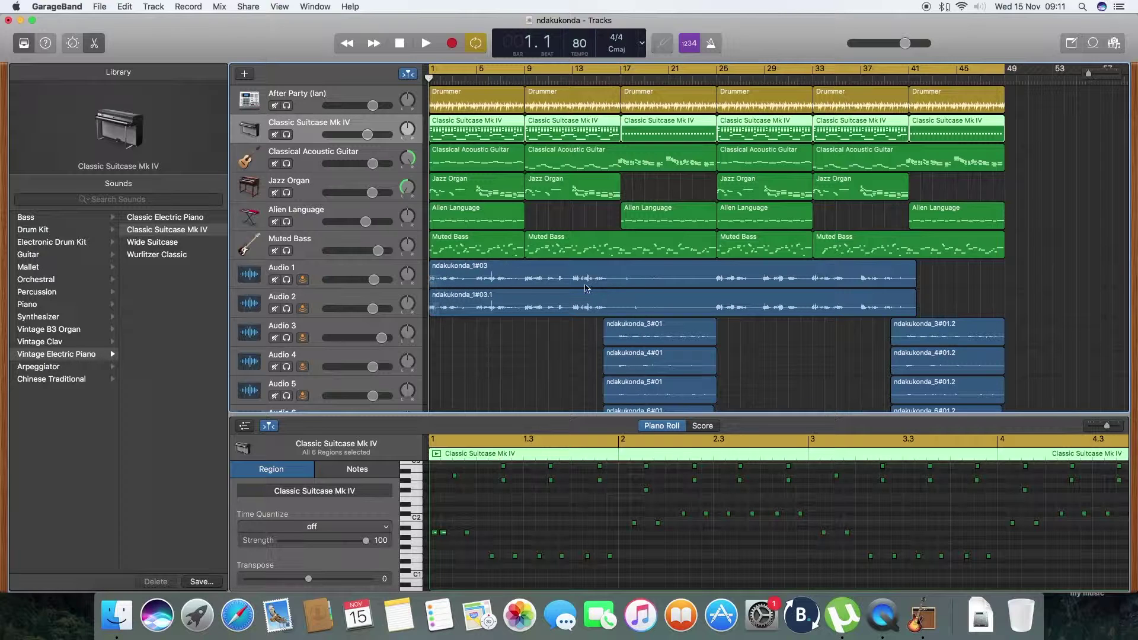
Step: Apply the Bright Vocal preset from the Voice sounds to the Audio 1 track and show its track controls
scroll(793, 368, "down", 2)
scroll(793, 369, "down", 5)
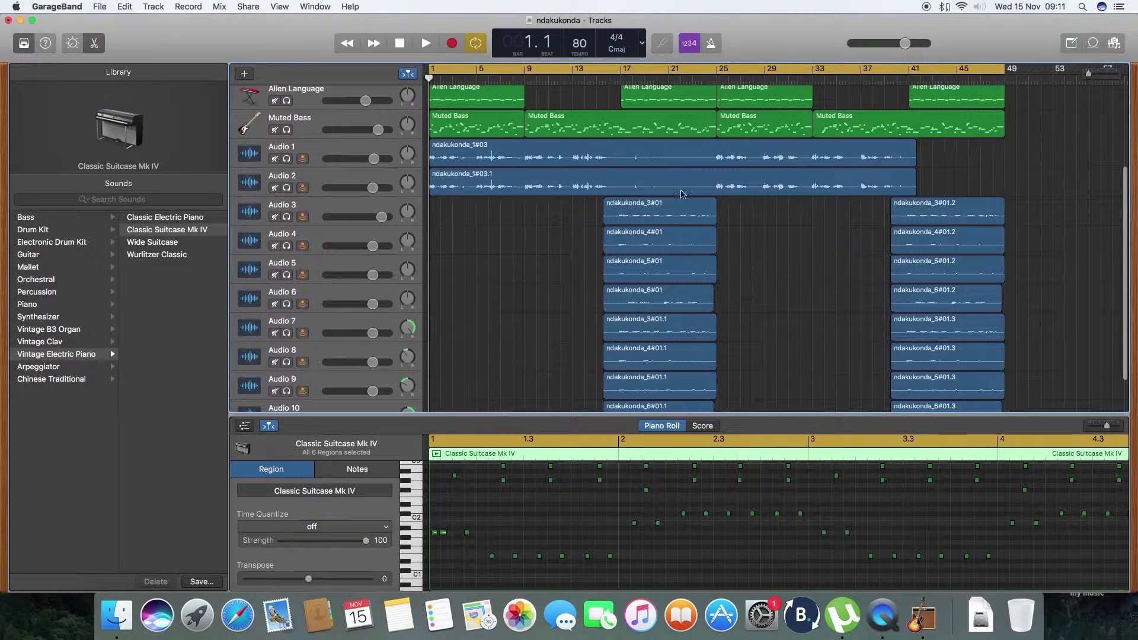
scroll(820, 365, "down", 2)
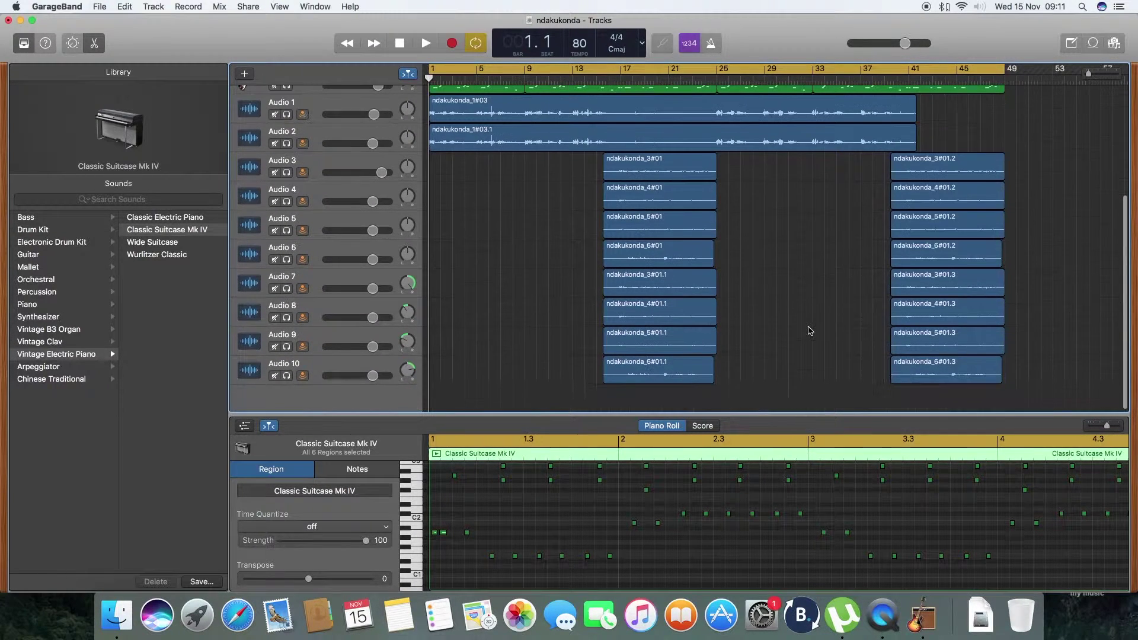
scroll(808, 332, "up", 5)
scroll(807, 332, "up", 1)
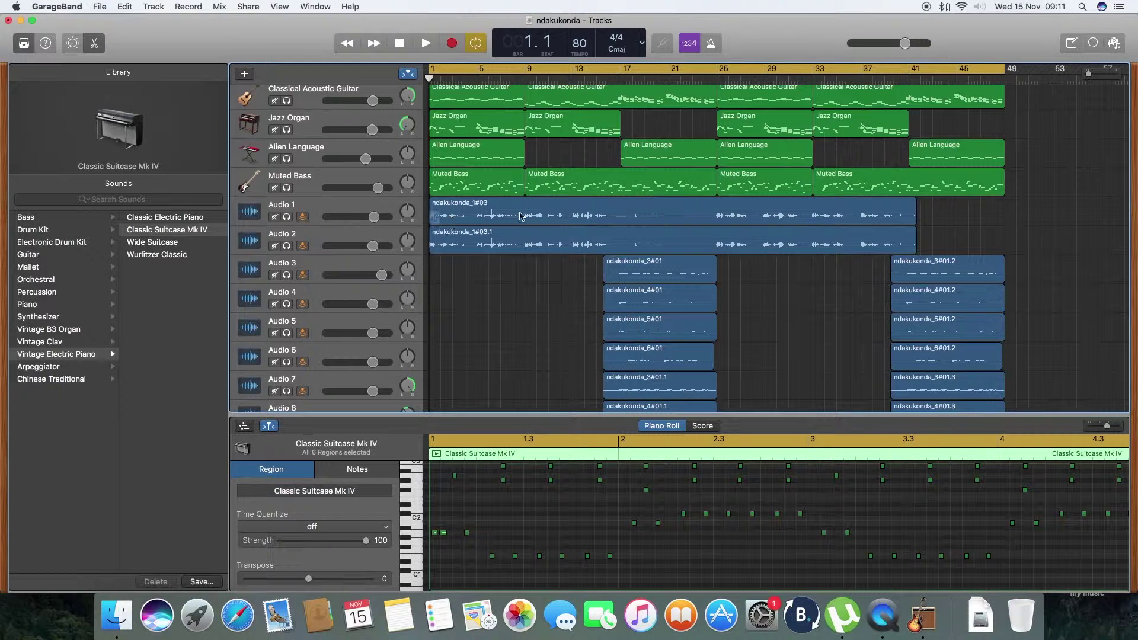
left_click(350, 212)
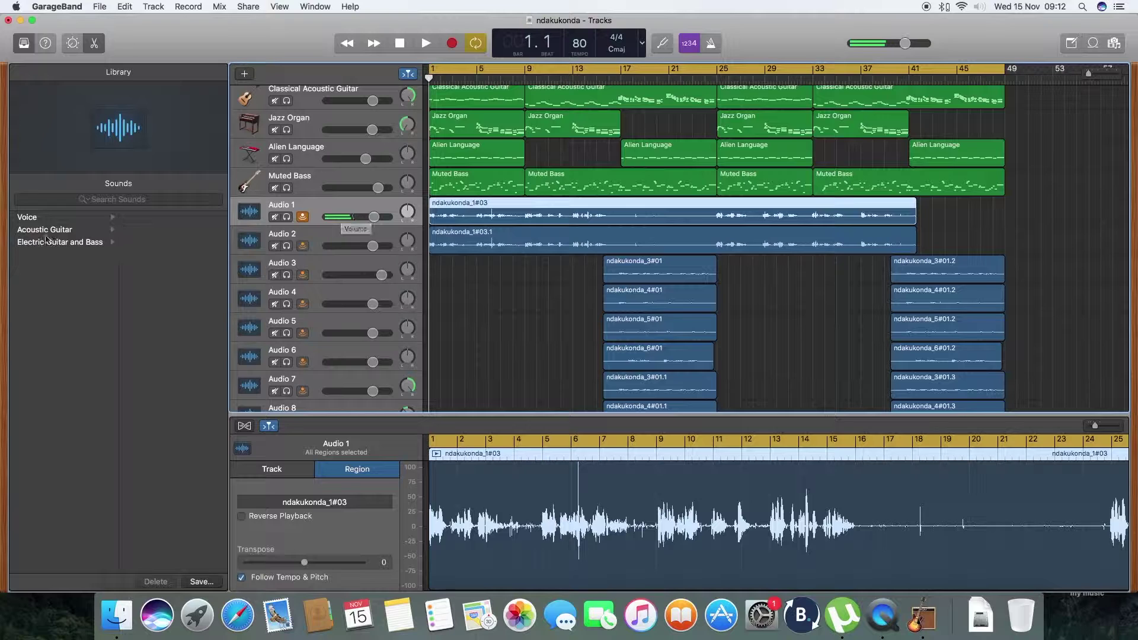
left_click(113, 220)
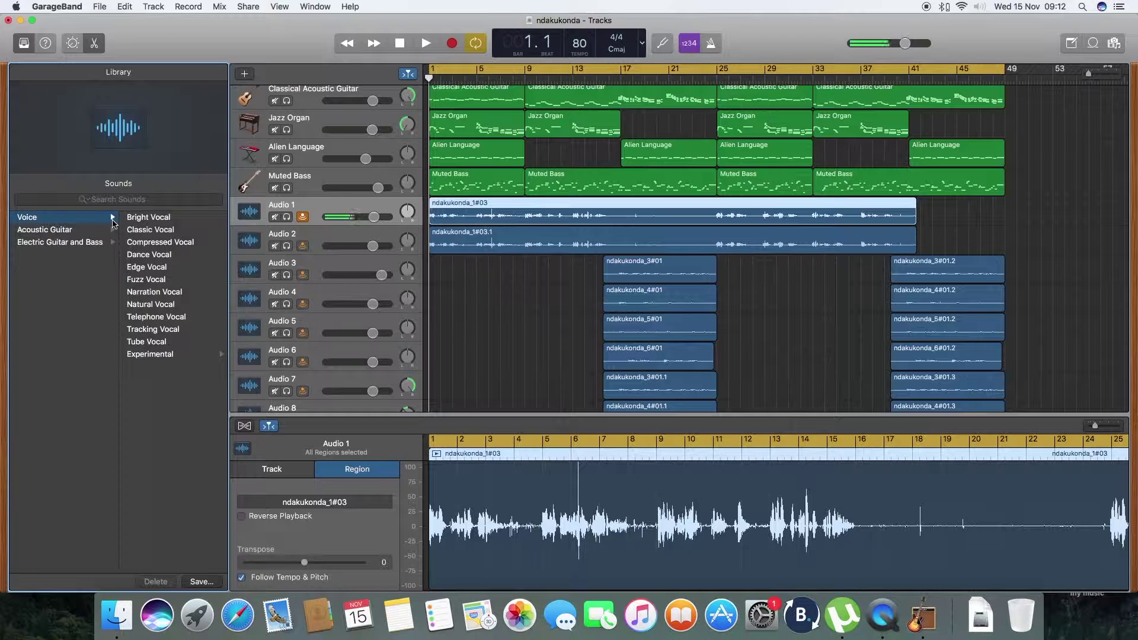
left_click(153, 219)
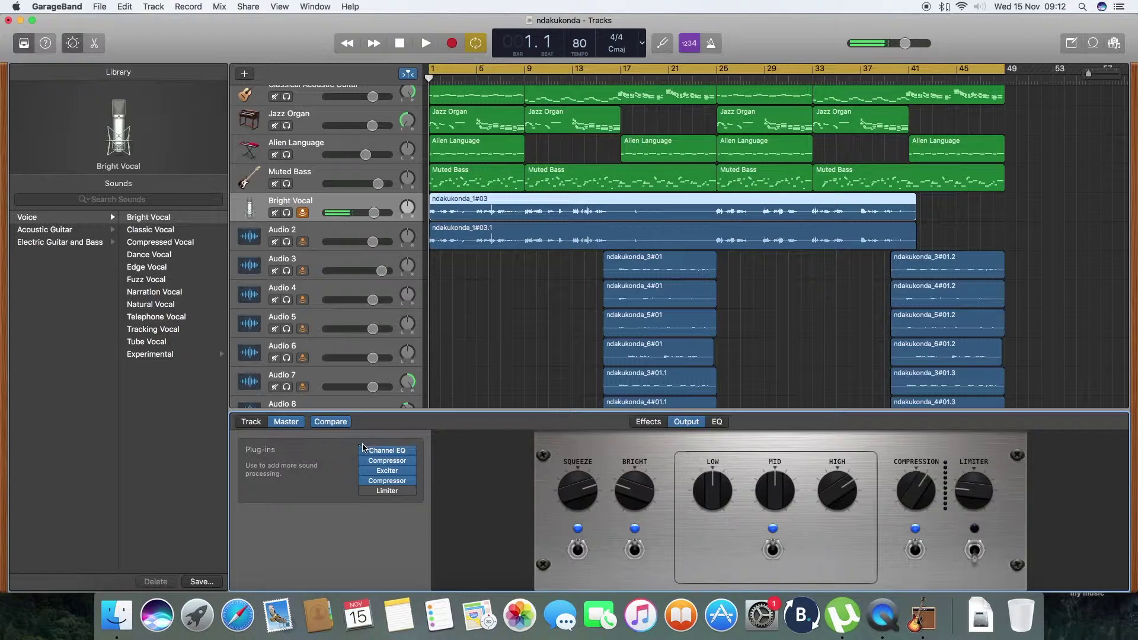
mouse_move(396, 473)
left_click(251, 423)
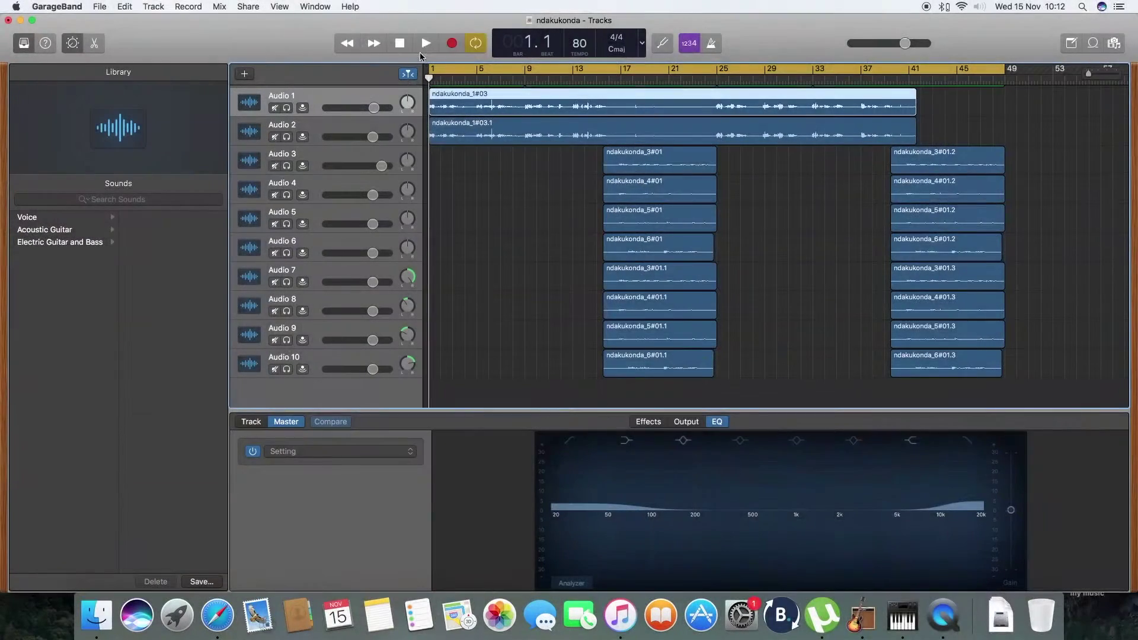
Step: Play the song from the start and view the master Output, Effects and EQ controls in turn
left_click(426, 44)
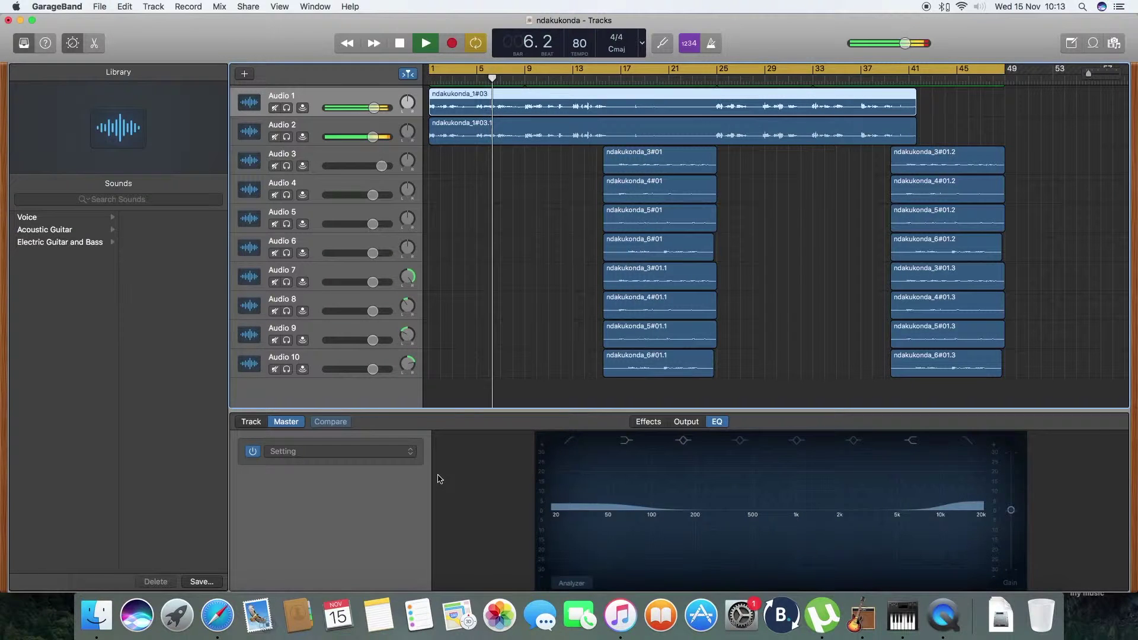
left_click(687, 423)
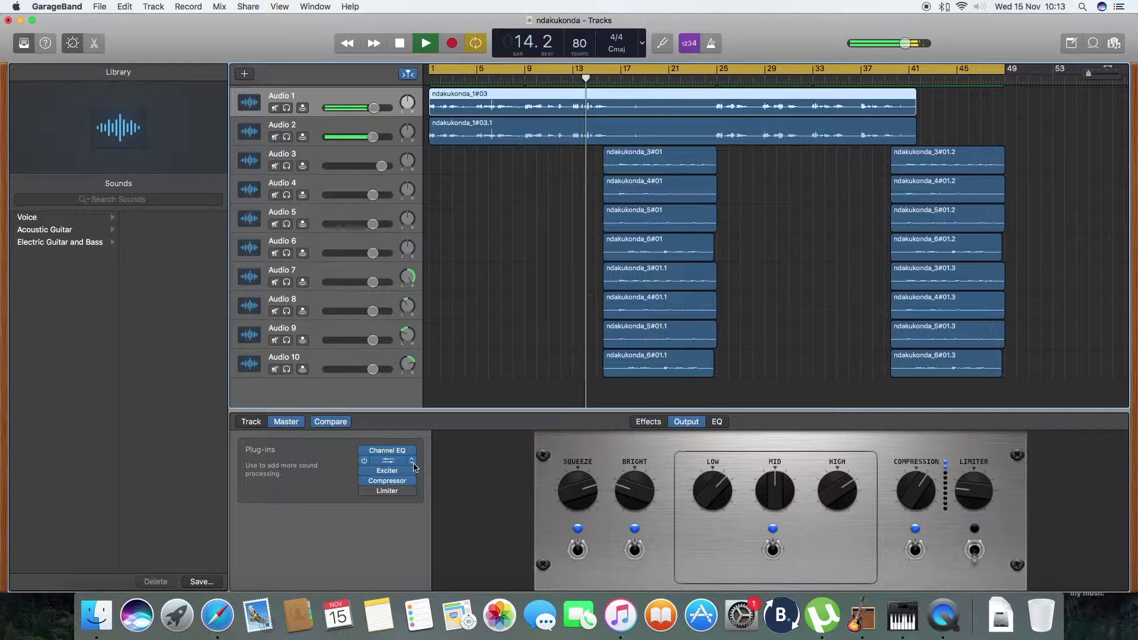
left_click(649, 422)
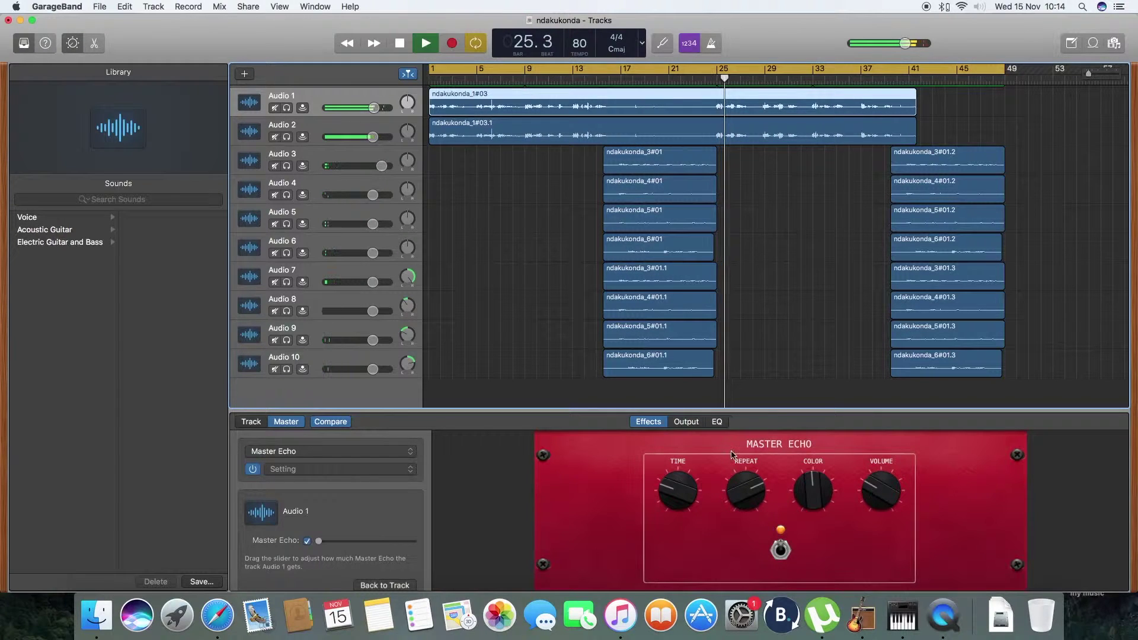
left_click(719, 423)
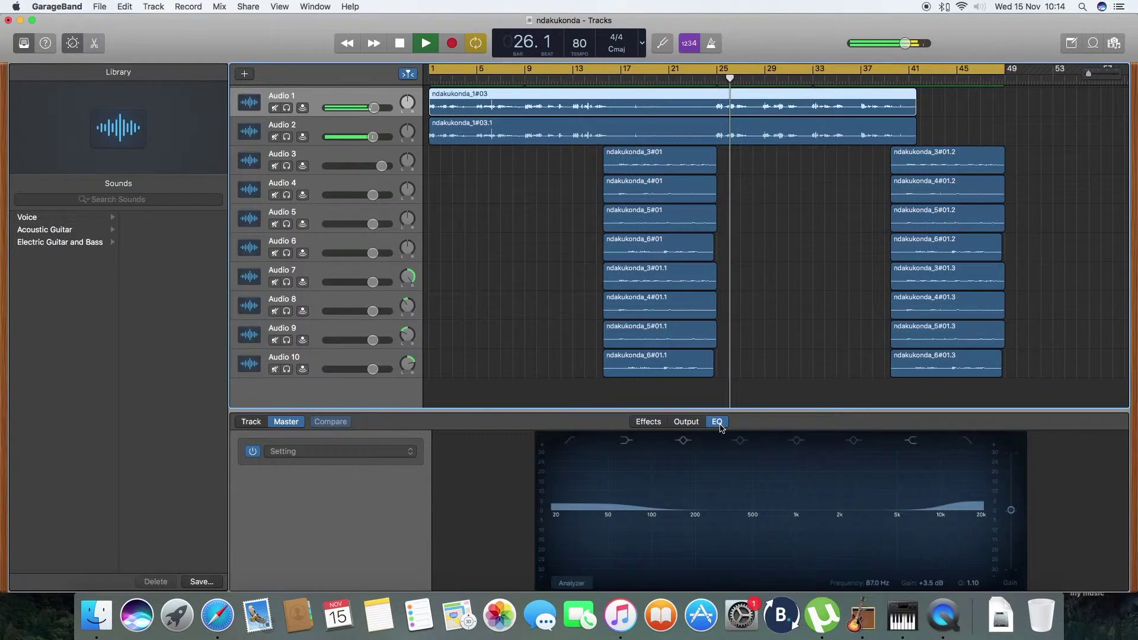
Step: Lower the low-shelf band of the master EQ to -24.0 dB and raise it back to a slight boost
mouse_move(640, 515)
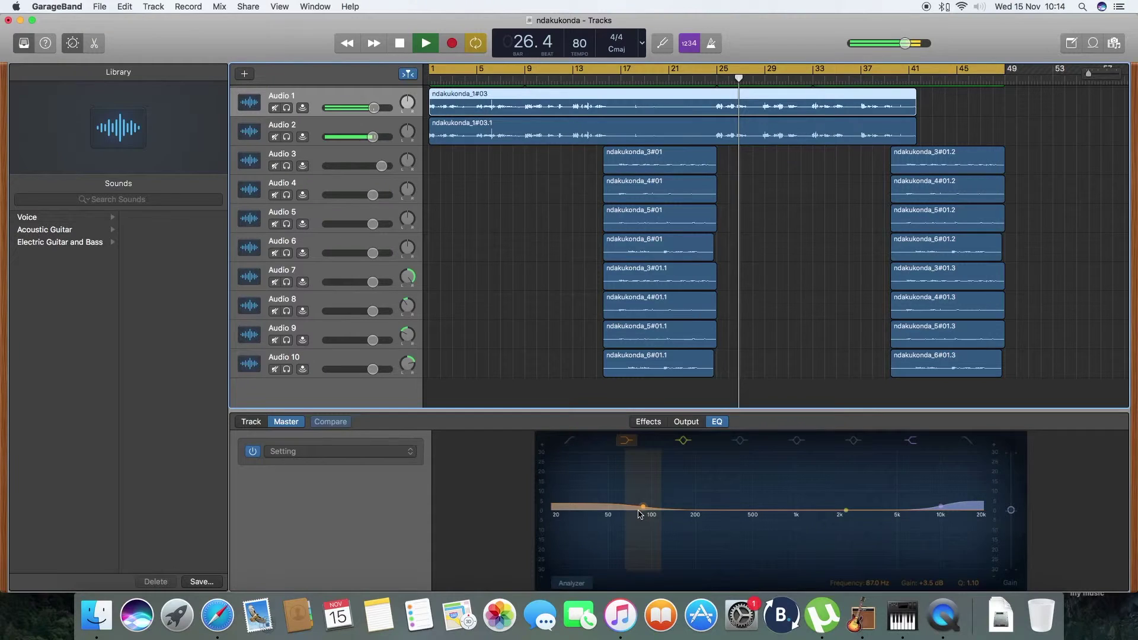
left_click_drag(643, 508, 650, 587)
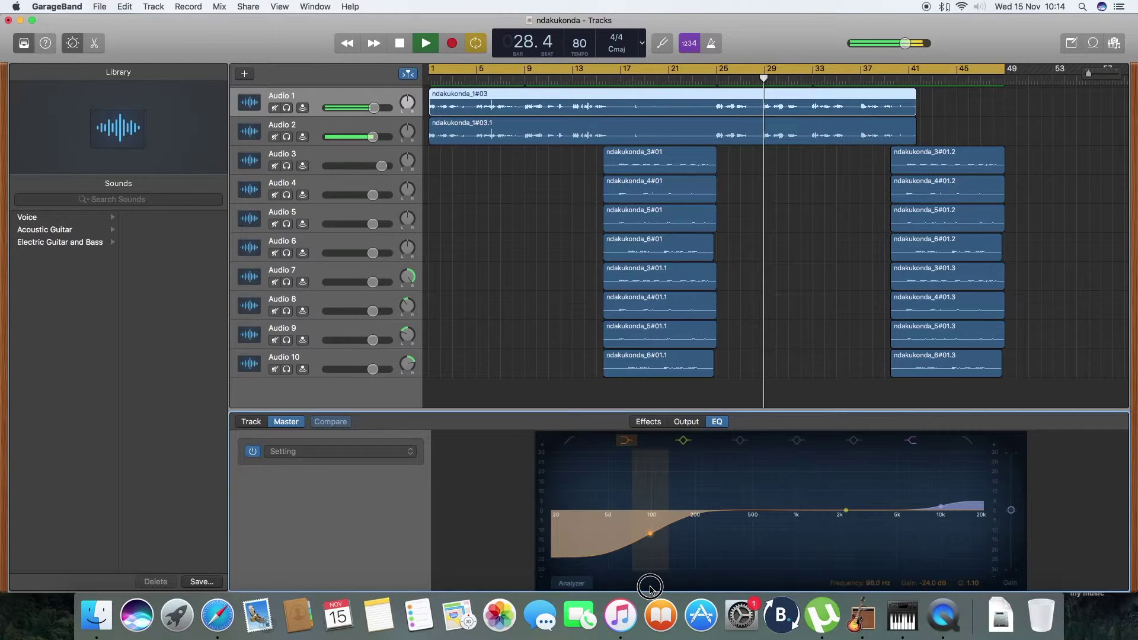
left_click_drag(650, 587, 654, 507)
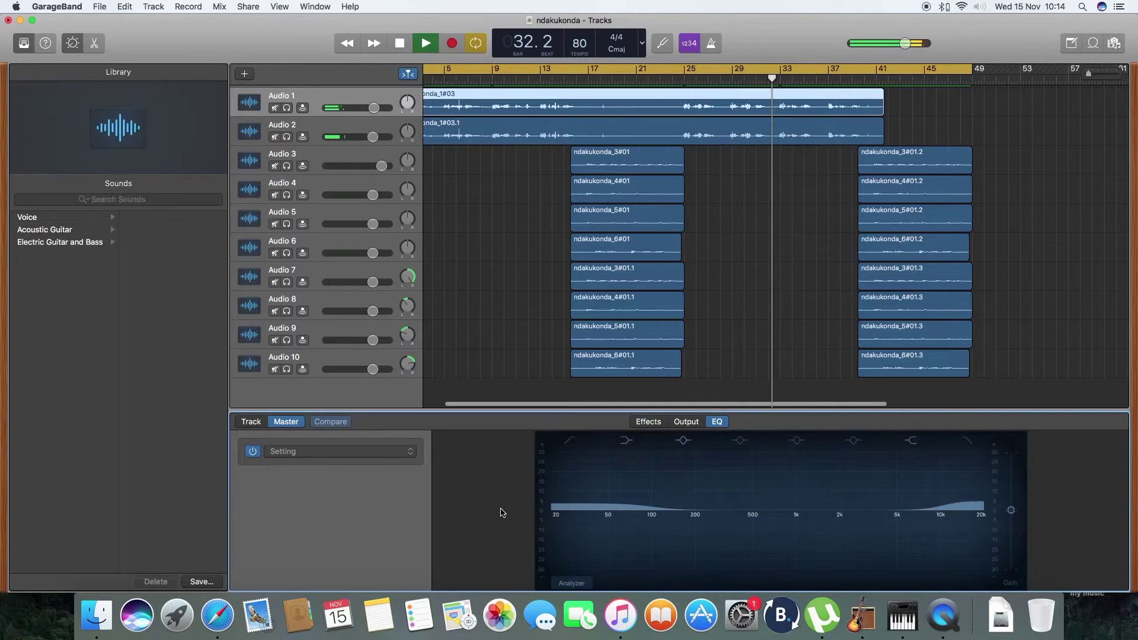
mouse_move(968, 482)
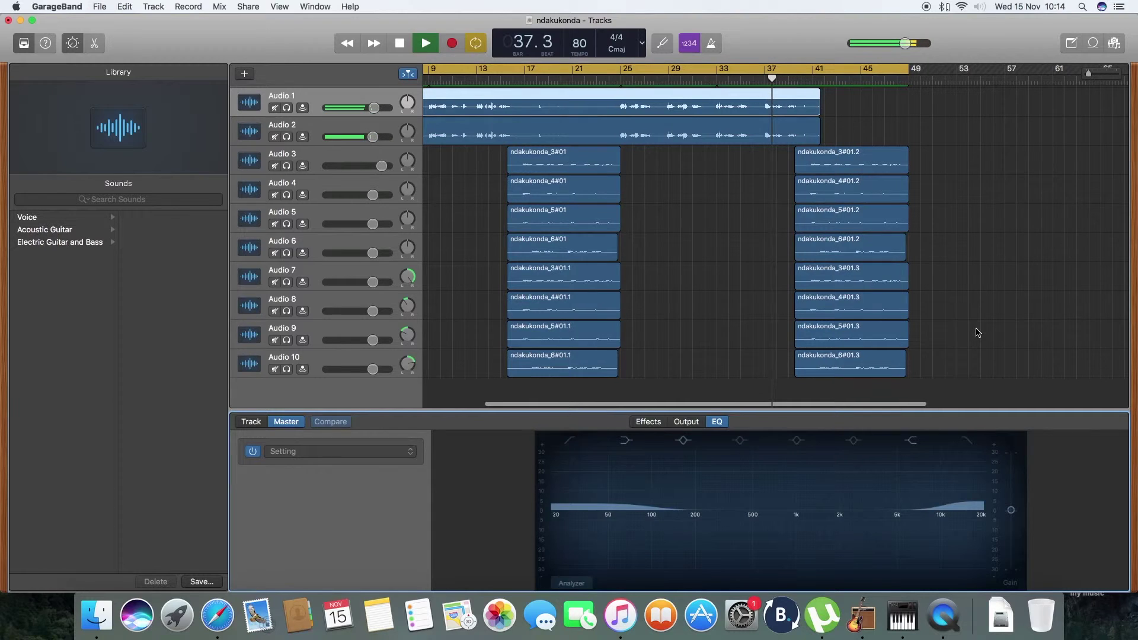
scroll(1025, 259, "up", 5)
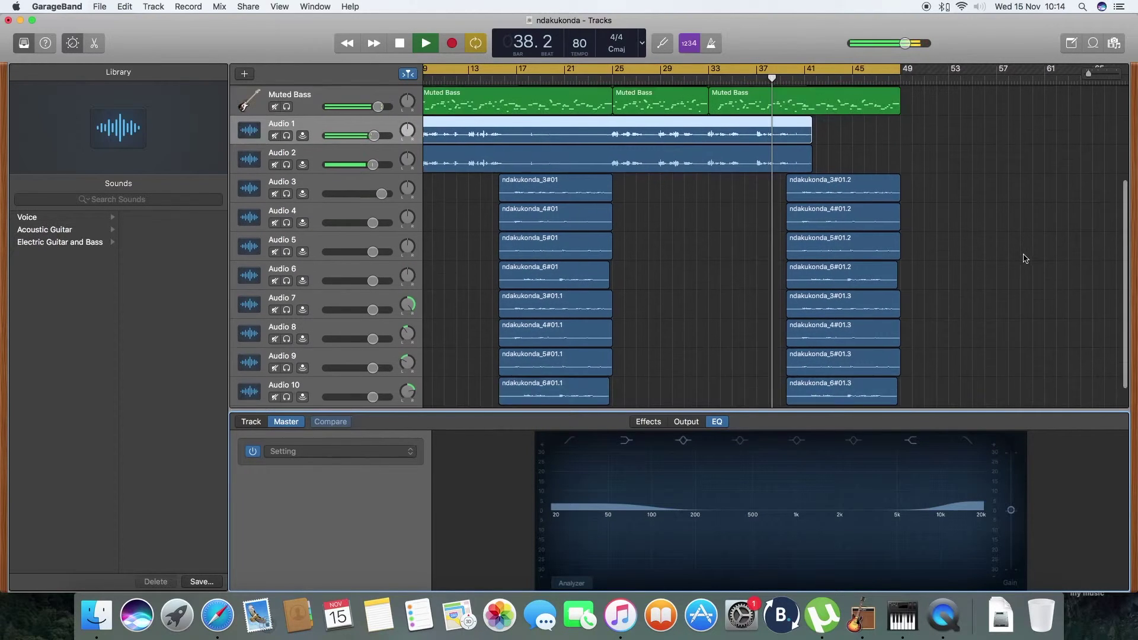
scroll(1025, 259, "up", 3)
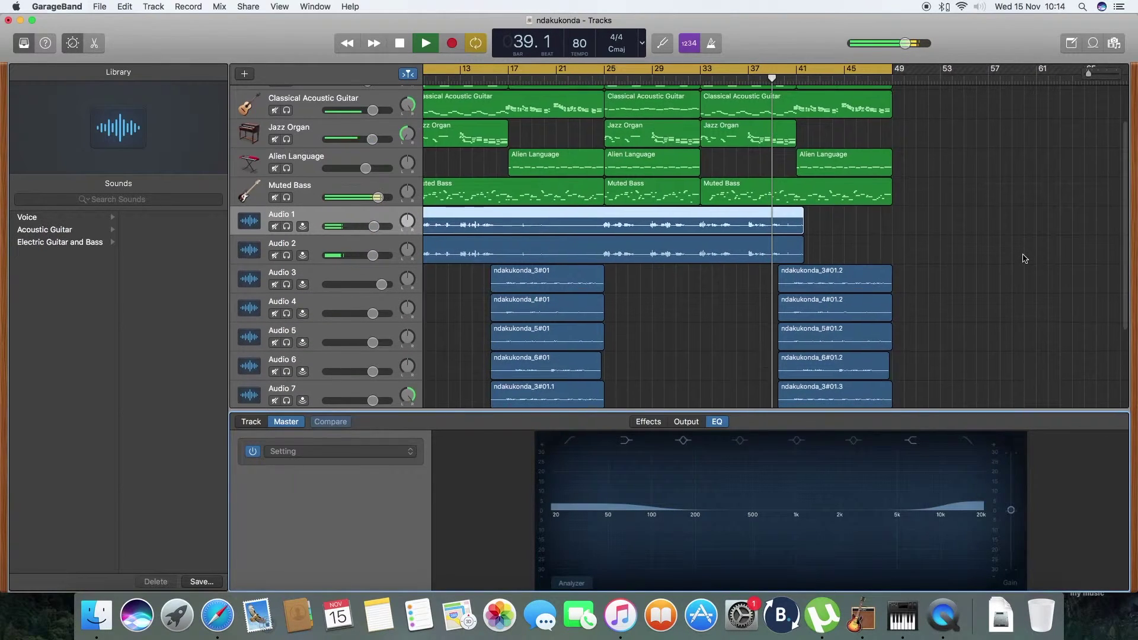